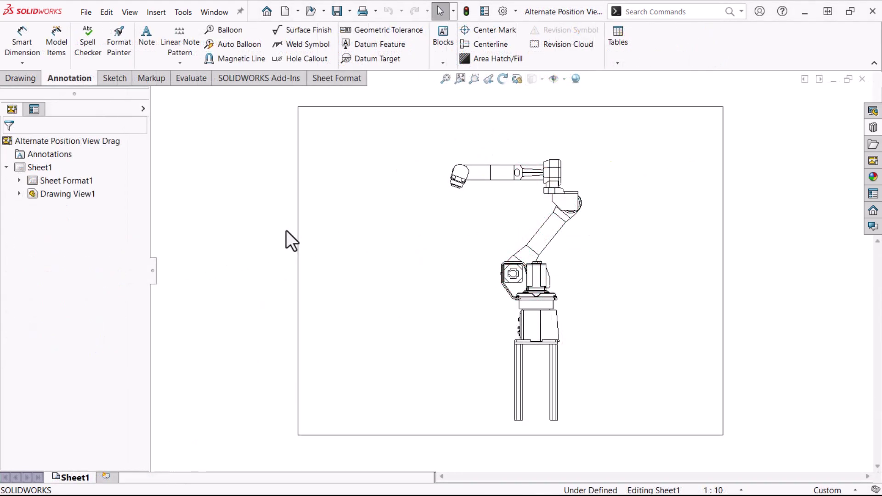
# Start an alternate position view on the robot drawing view and clear the default configuration name
pyautogui.click(32, 79)
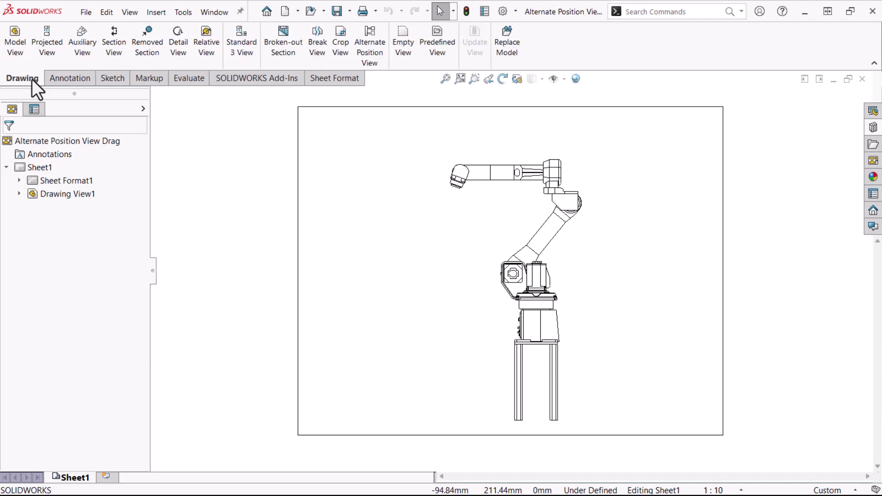
pyautogui.click(365, 49)
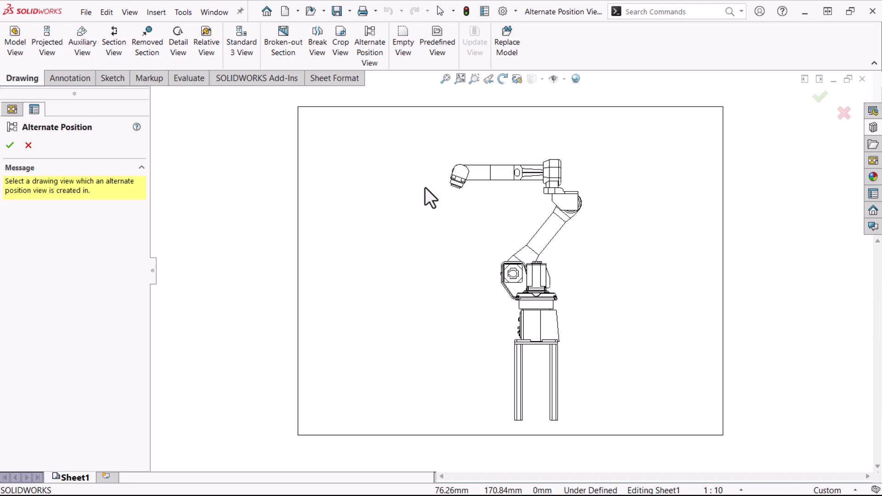
pyautogui.click(508, 238)
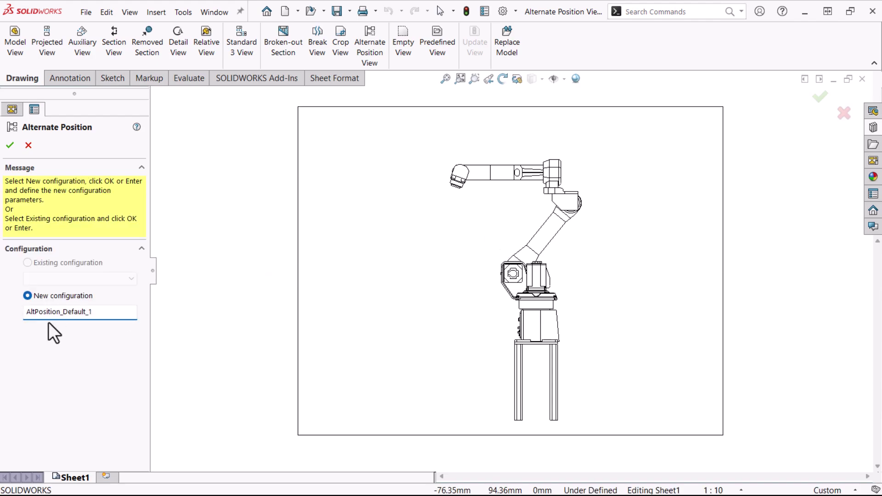
pyautogui.moveTo(98, 316); pyautogui.dragTo(23, 315)
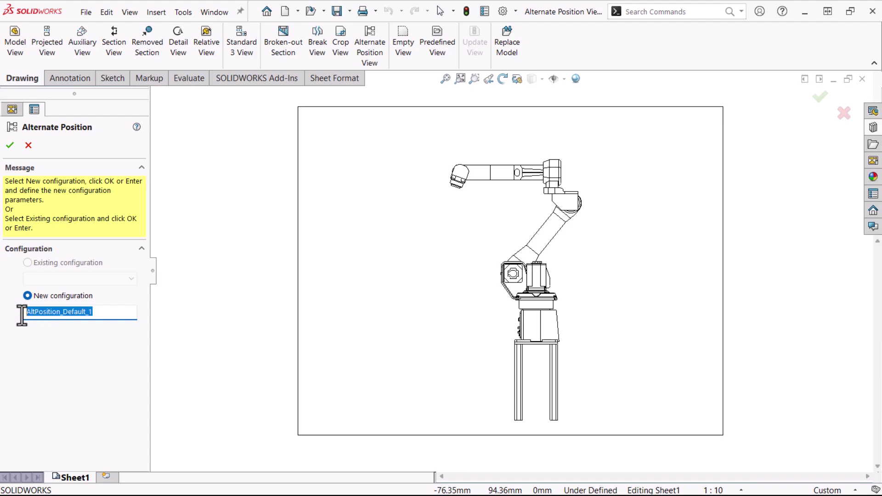
pyautogui.press('BackSpace')
pyautogui.write('Fully_')
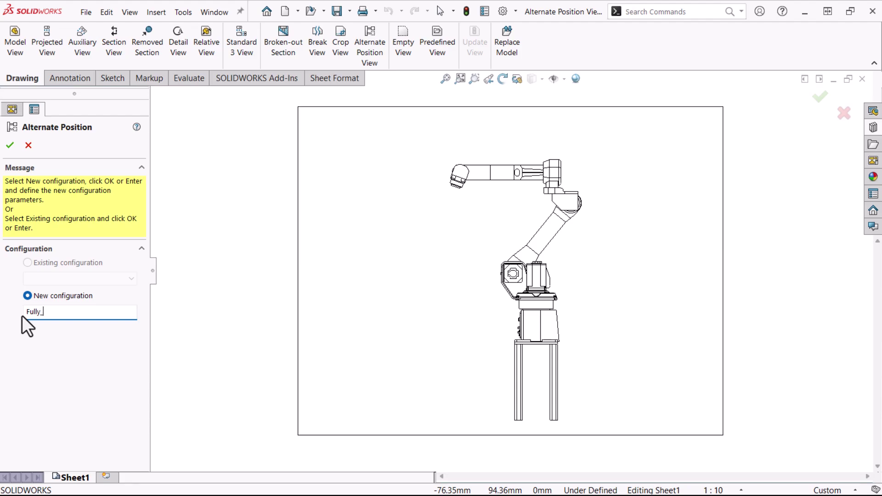
pyautogui.write('O')
pyautogui.write('pen')
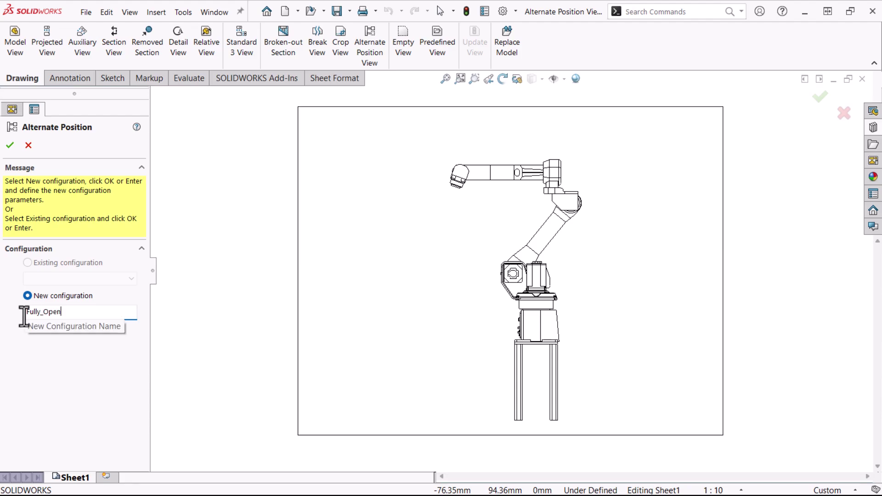
# Accept Fully_Open, swing the upper arm so the forearm extends left, and finish the overlay
pyautogui.click(10, 146)
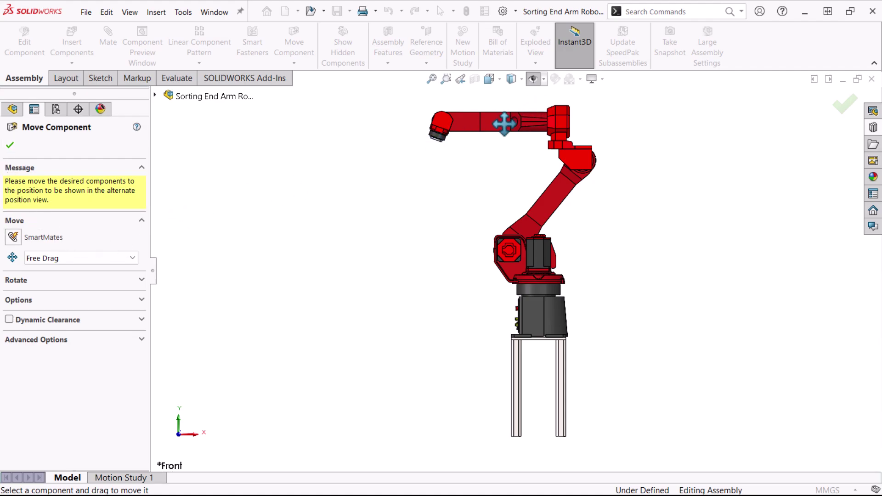
pyautogui.moveTo(504, 124)
pyautogui.mouseDown()
pyautogui.moveTo(356, 188)
pyautogui.moveTo(351, 220)
pyautogui.mouseUp()
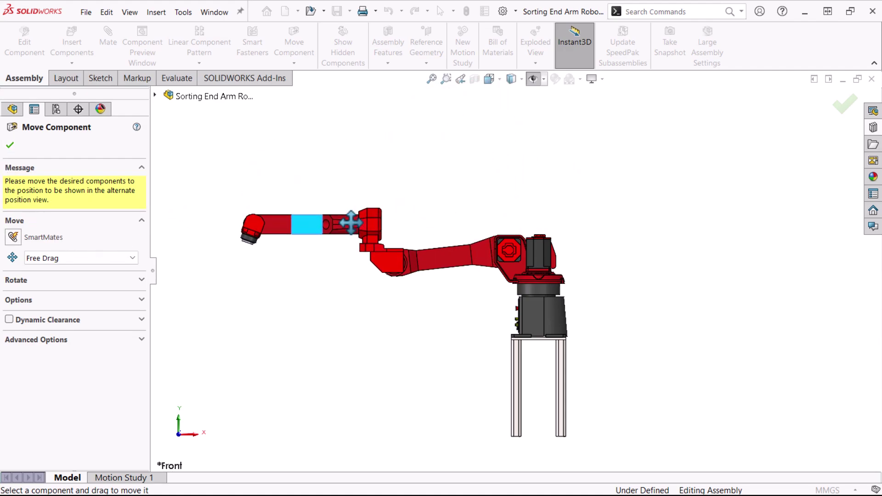
pyautogui.click(9, 147)
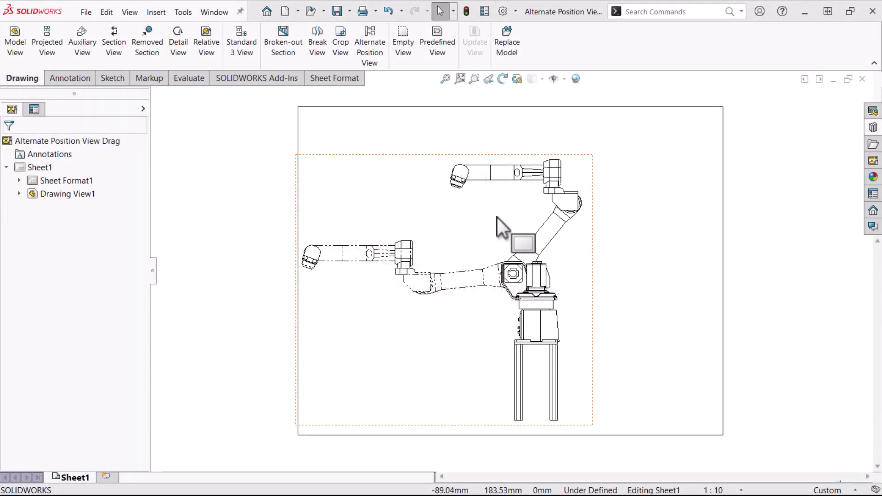
# Set Drawing View1's display style to Shaded and apply it
pyautogui.click(497, 217)
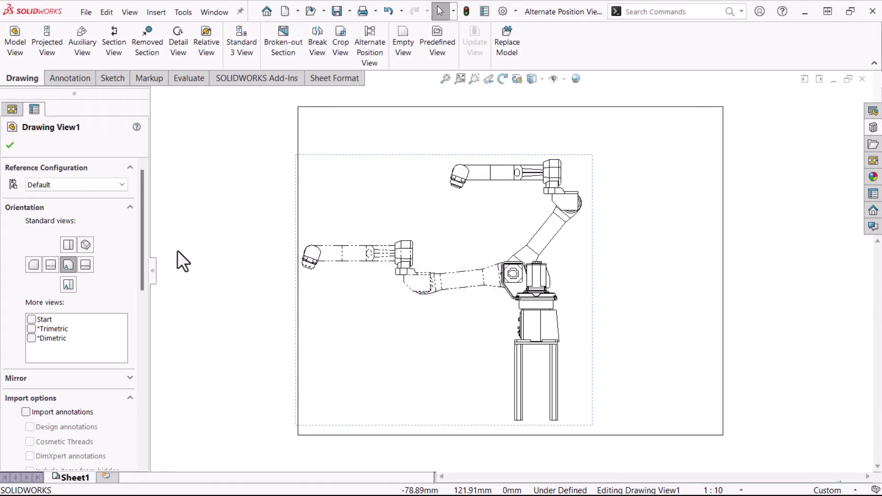
pyautogui.moveTo(139, 234); pyautogui.dragTo(132, 336)
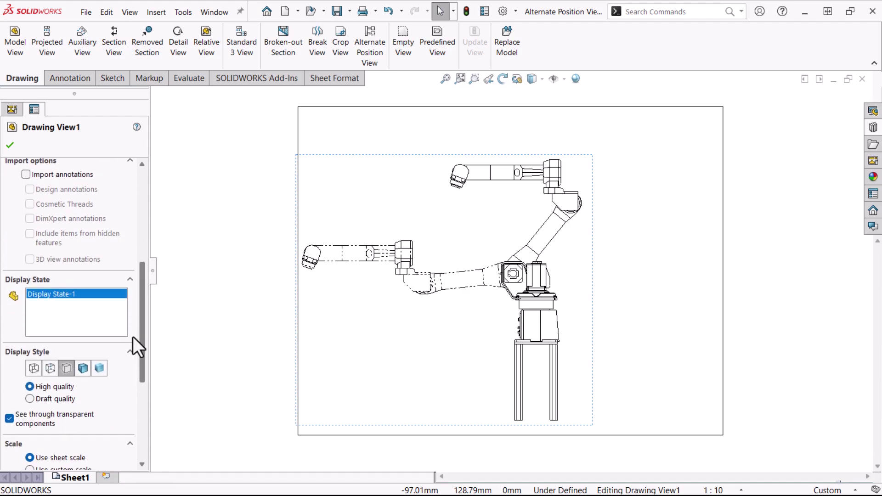
pyautogui.click(83, 368)
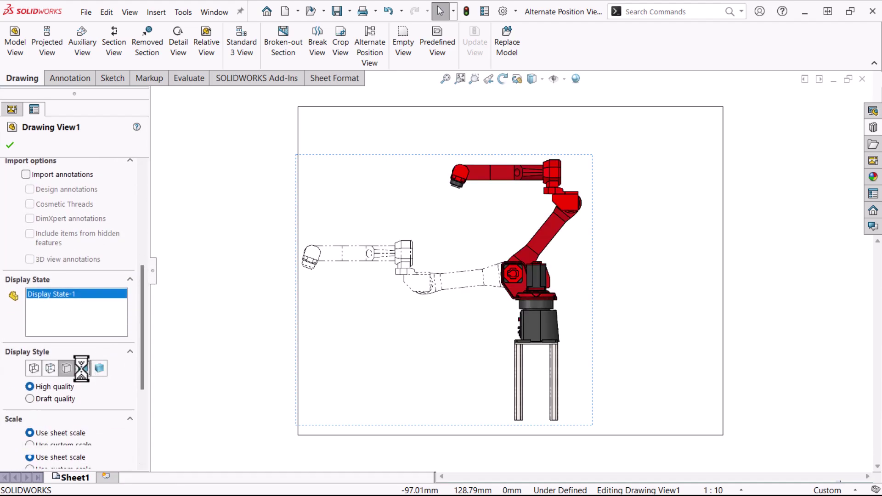
pyautogui.click(11, 146)
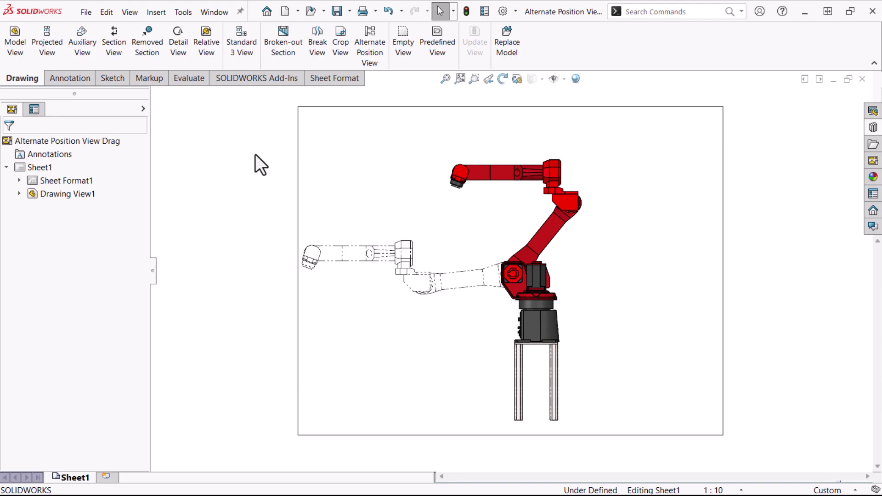
# Start another alternate position view on the robot drawing view and accept the Fully_Closed configuration
pyautogui.click(373, 43)
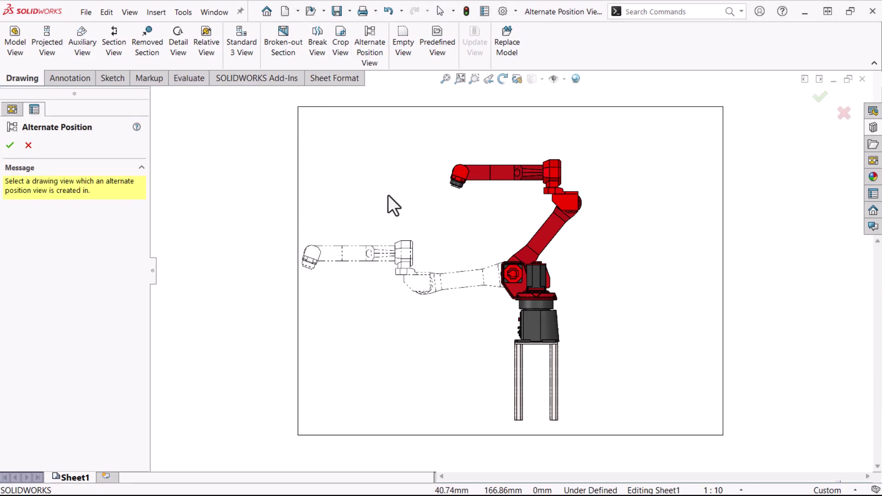
pyautogui.click(474, 236)
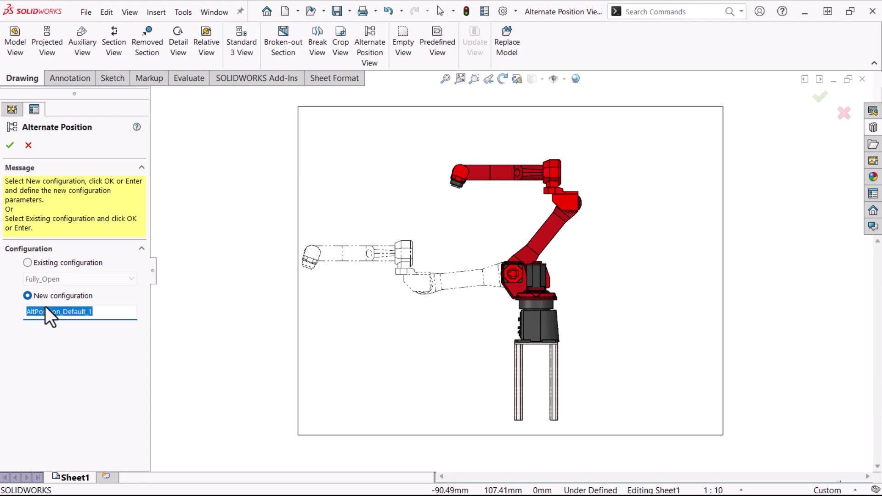
pyautogui.write('Fully_Closed')
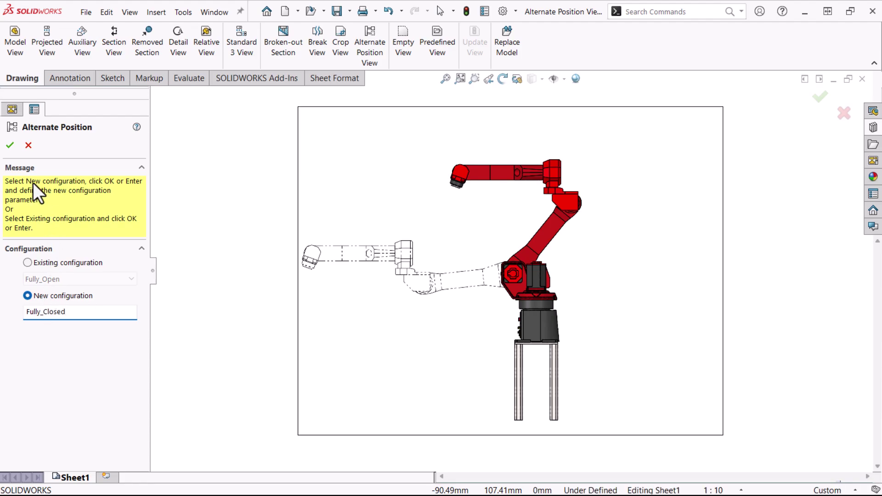
pyautogui.click(10, 146)
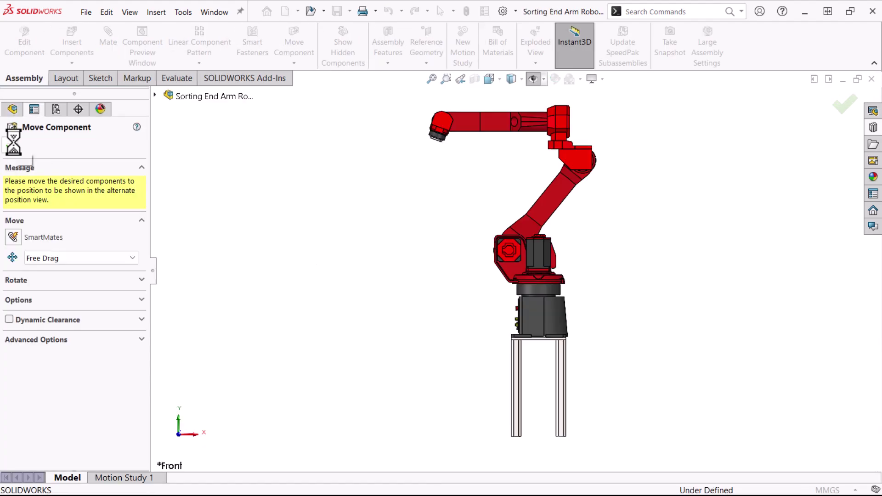
# With stop-at-collision enabled, swing the arm down toward horizontal and confirm the Fully_Closed pose
pyautogui.click(21, 301)
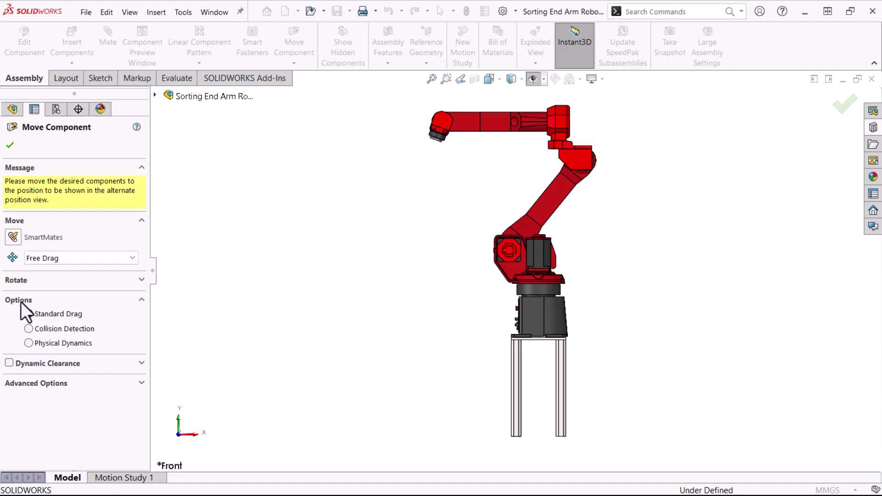
pyautogui.click(29, 329)
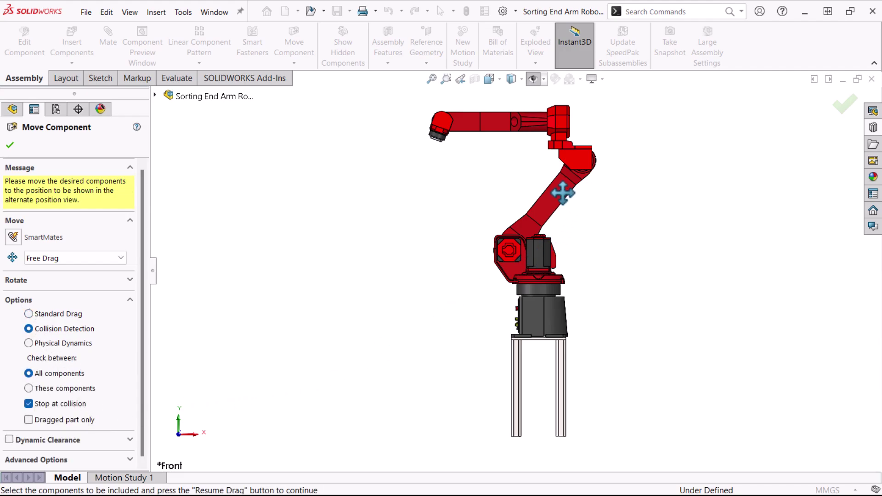
pyautogui.moveTo(563, 194); pyautogui.dragTo(584, 265)
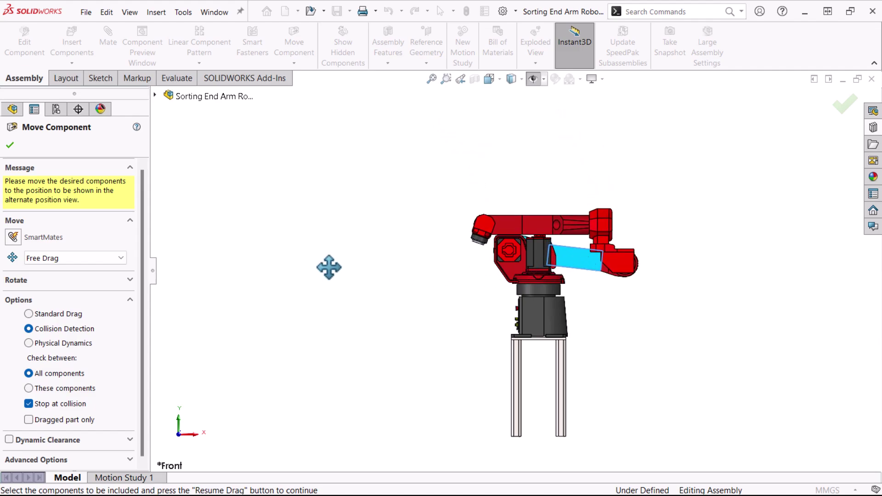
pyautogui.click(10, 146)
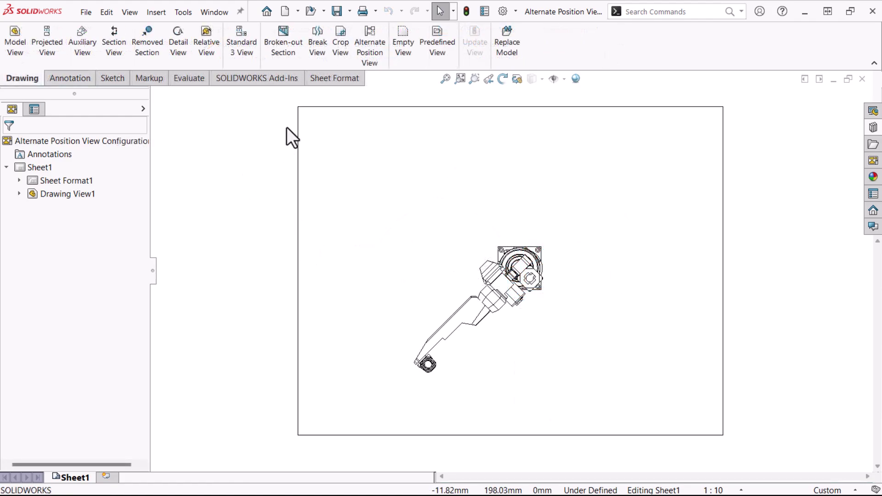
# Overlay the existing 90 degrees configuration as an alternate position on the arm drawing view
pyautogui.click(361, 43)
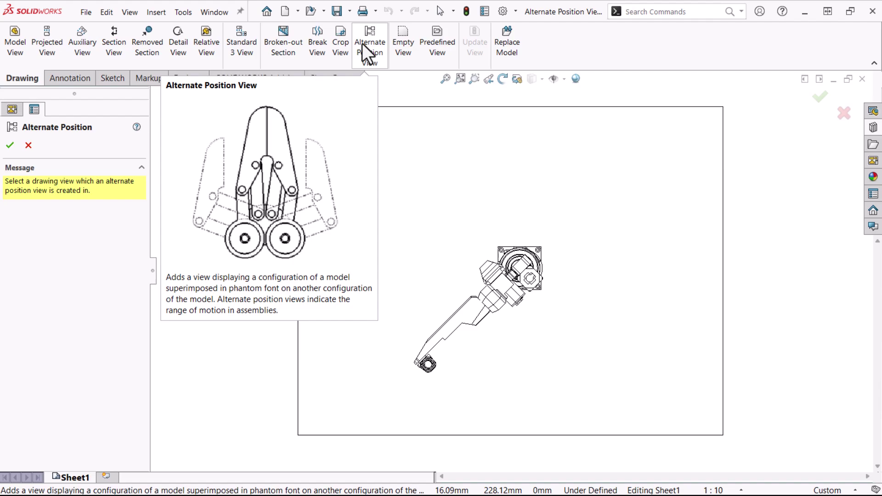
pyautogui.click(470, 260)
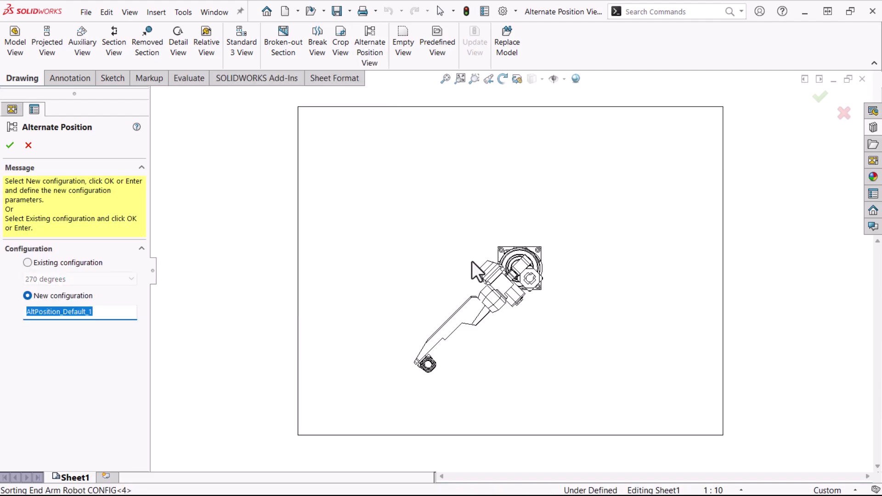
pyautogui.click(65, 264)
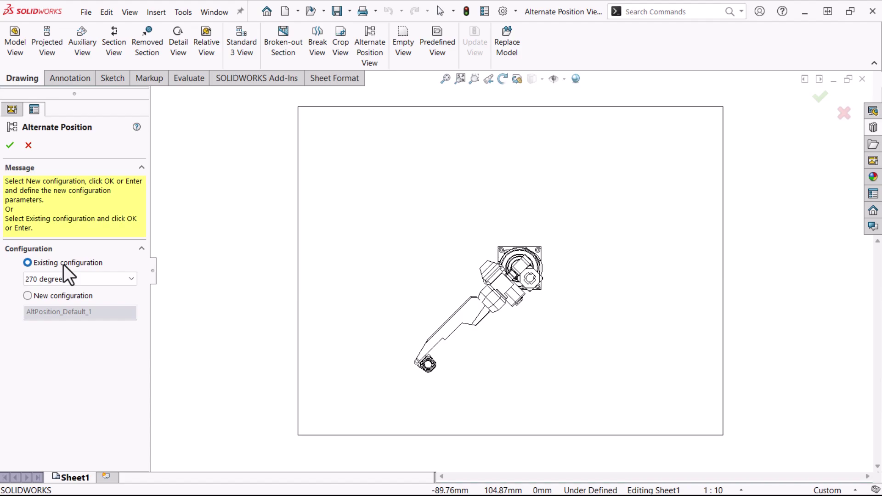
pyautogui.click(70, 279)
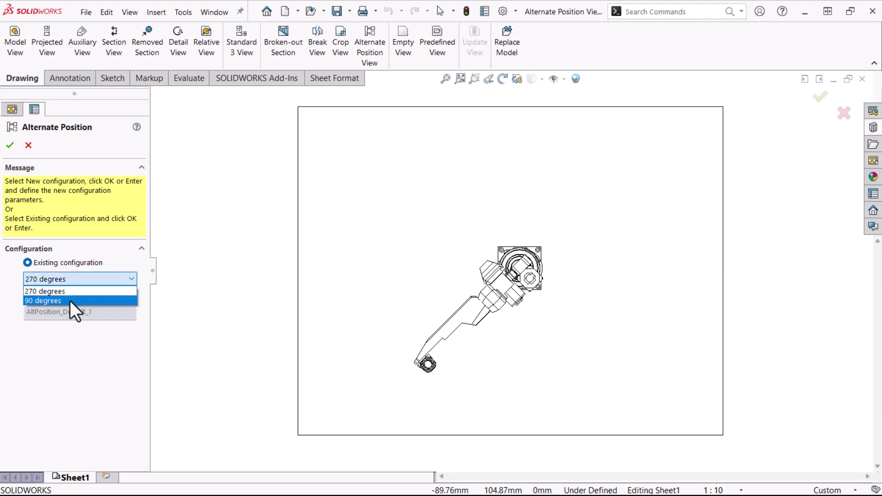
pyautogui.click(69, 300)
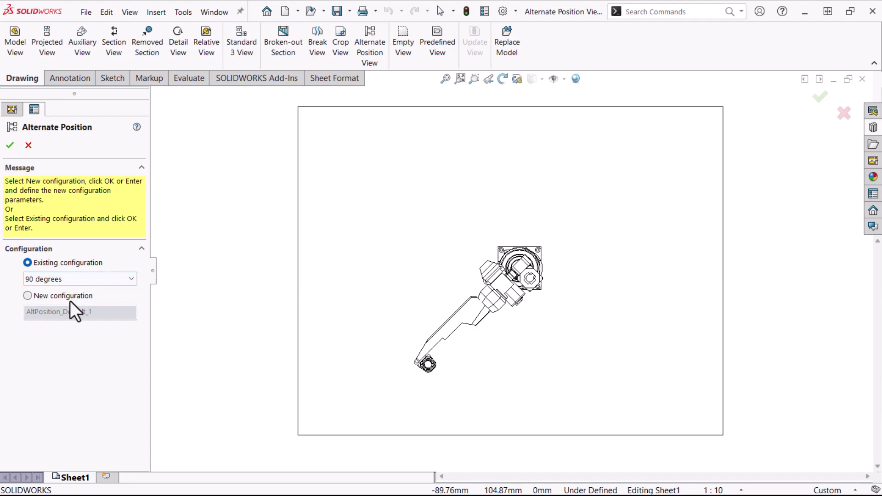
pyautogui.click(10, 145)
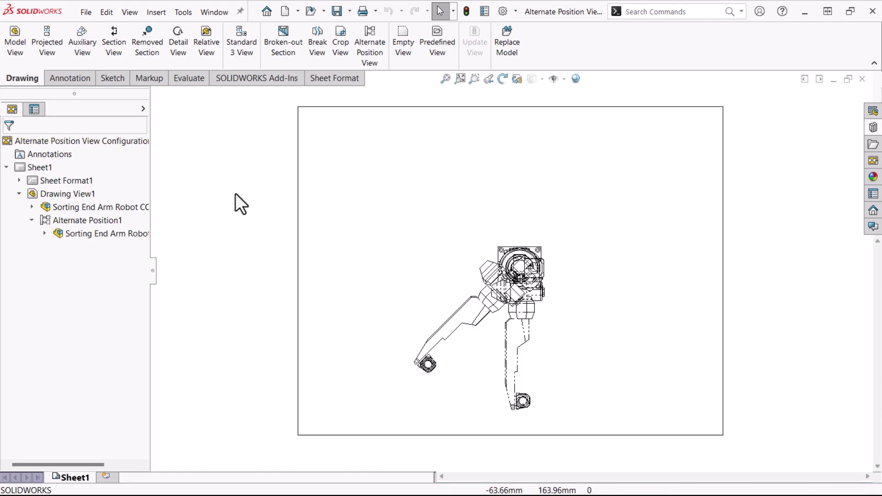
# Set the arm drawing view's display style to Shaded With Edges
pyautogui.click(542, 241)
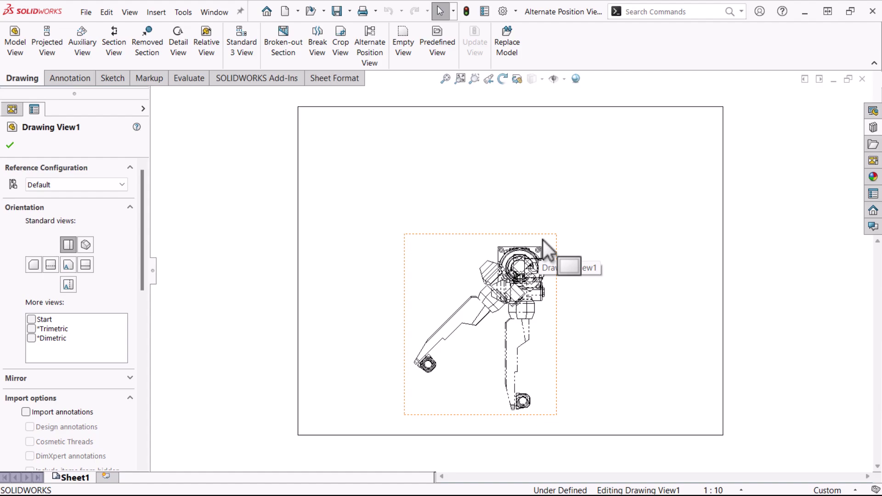
pyautogui.scroll(-5, 146, 352)
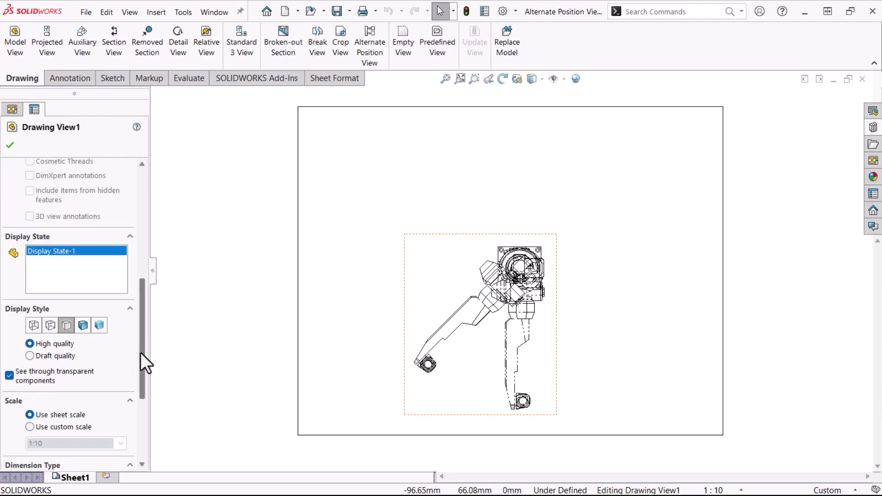
pyautogui.click(83, 324)
pyautogui.click(9, 145)
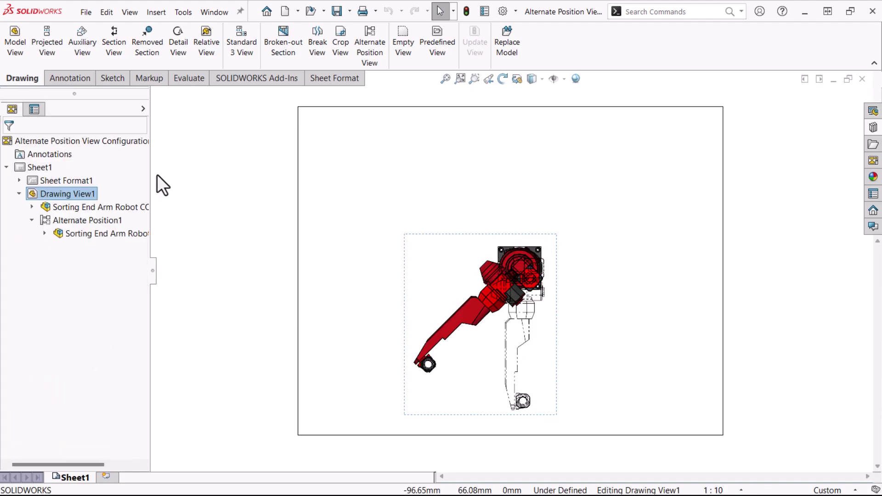
pyautogui.click(227, 185)
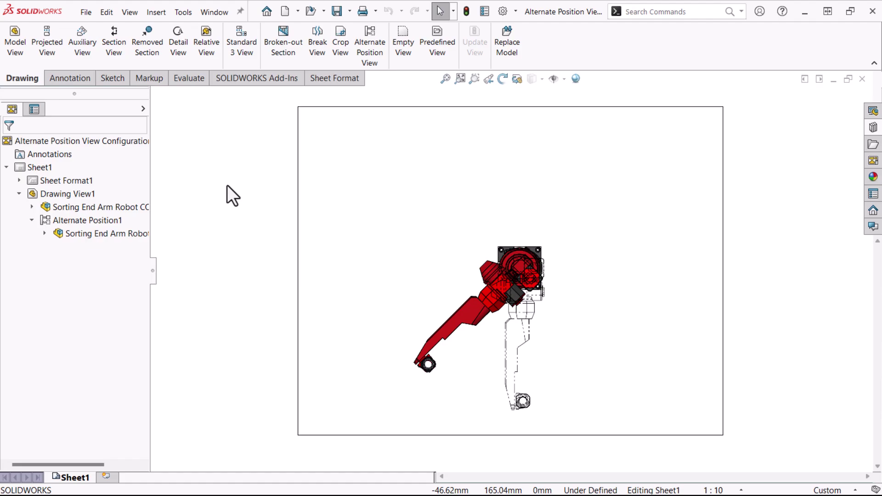
# Add the existing 270 degrees configuration as a second alternate position on the arm view
pyautogui.click(363, 55)
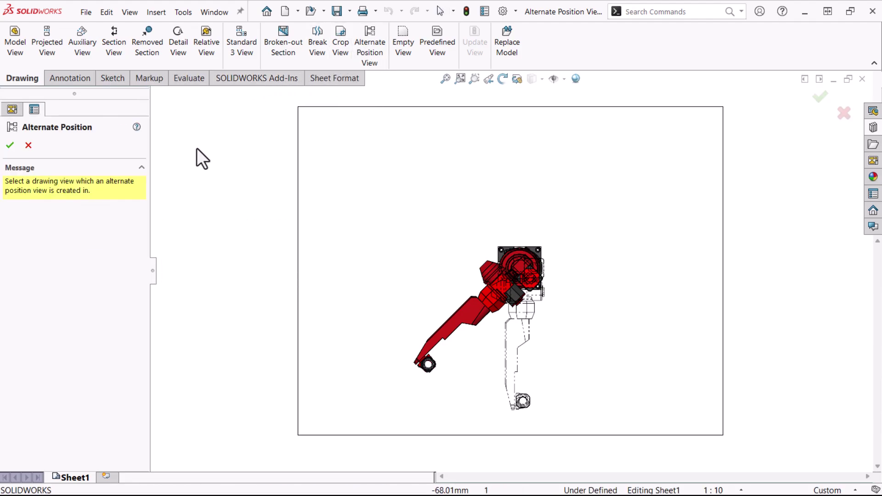
pyautogui.click(491, 252)
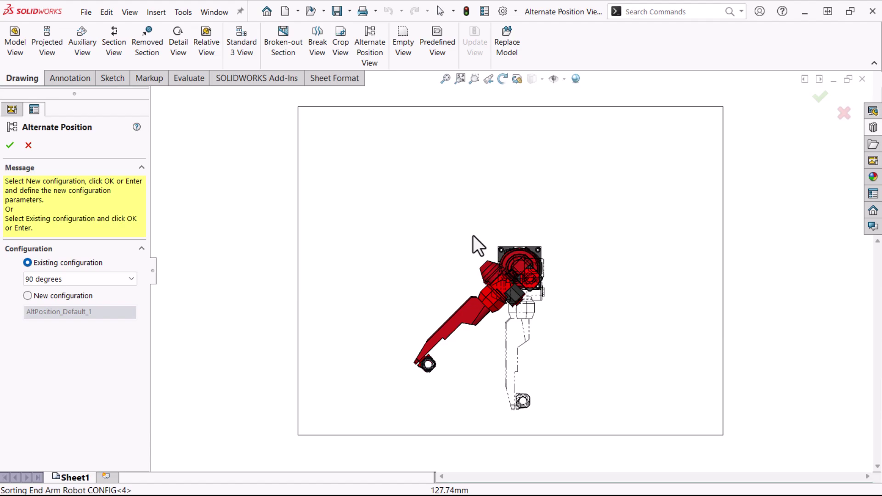
pyautogui.click(67, 278)
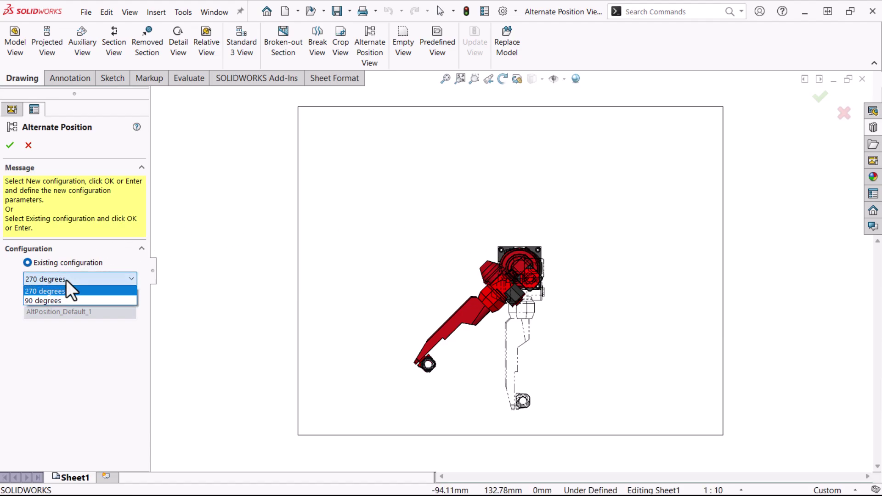
pyautogui.click(65, 293)
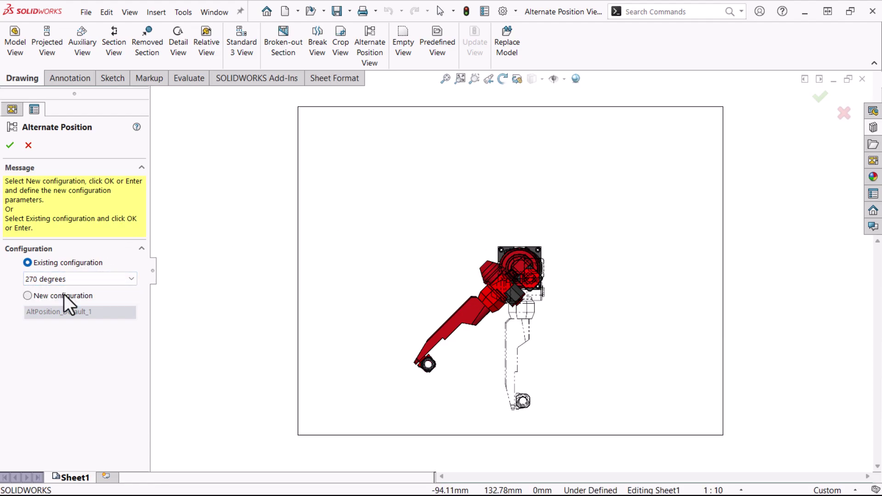
pyautogui.click(10, 146)
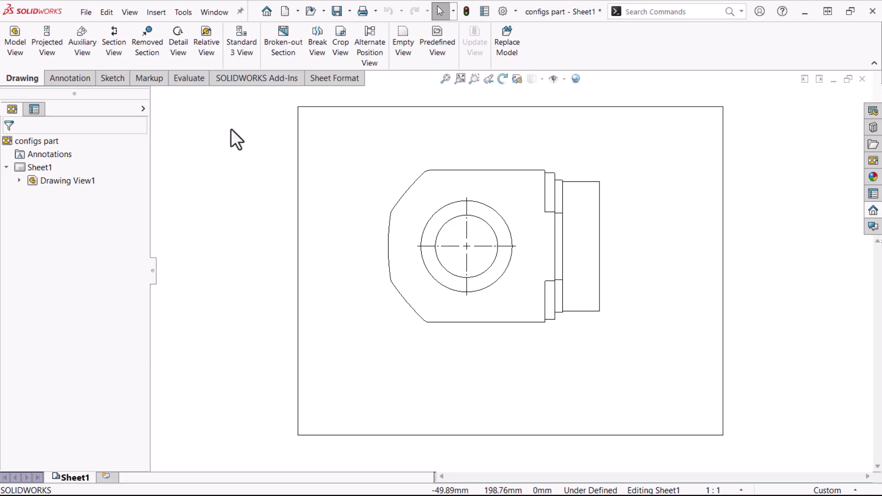
# Overlay existing configuration 2 as an alternate position on the part's drawing view
pyautogui.click(365, 44)
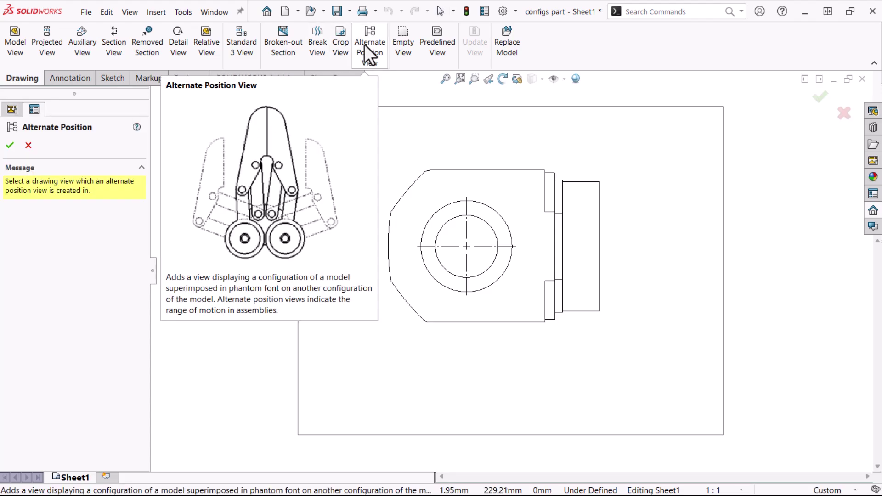
pyautogui.click(440, 194)
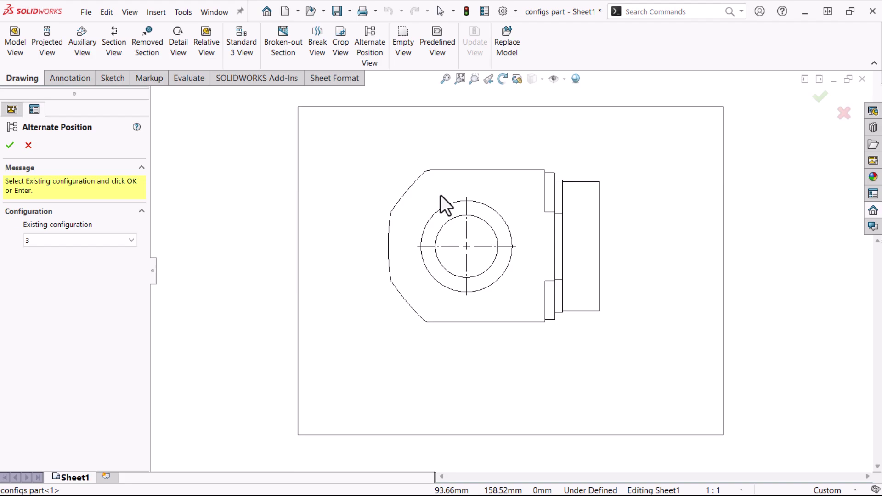
pyautogui.scroll(1, 120, 252)
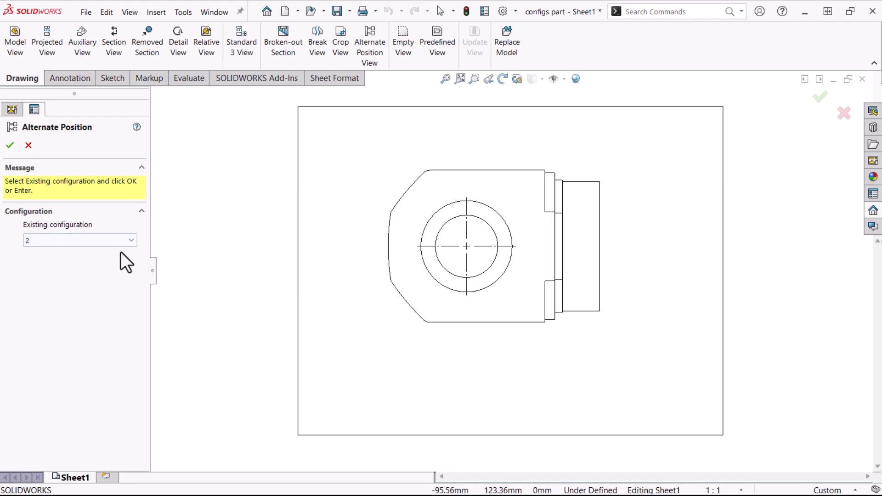
pyautogui.click(10, 144)
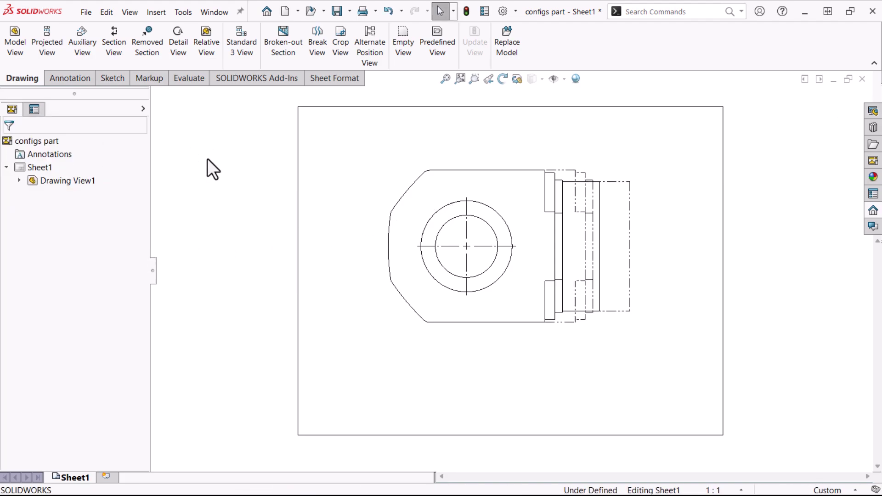